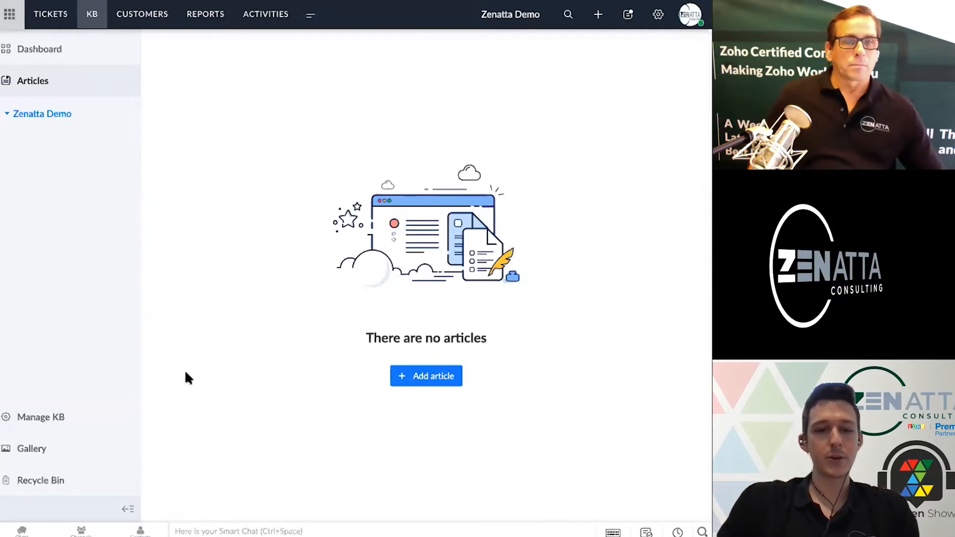
Step: Open the Zenatta Demo category in the knowledge base's category organization settings
click(84, 420)
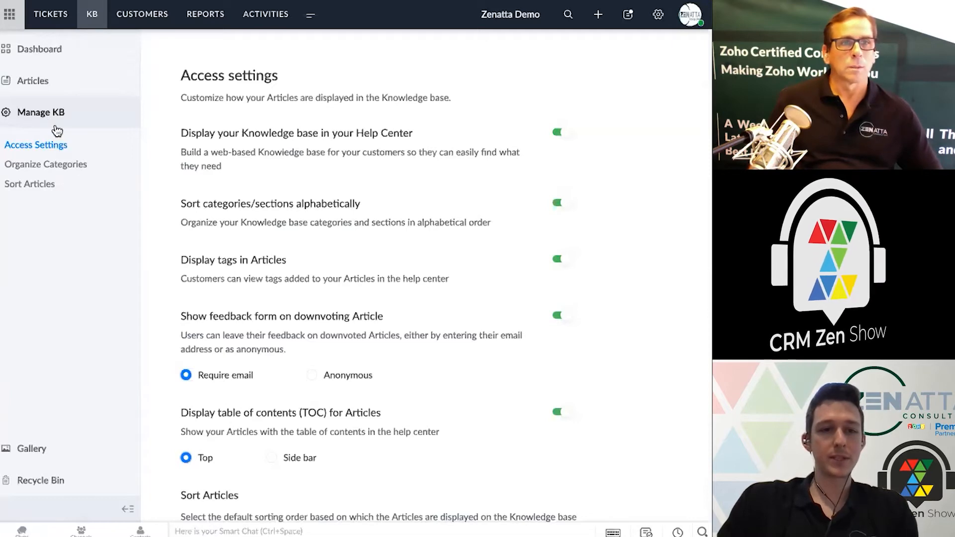
click(54, 167)
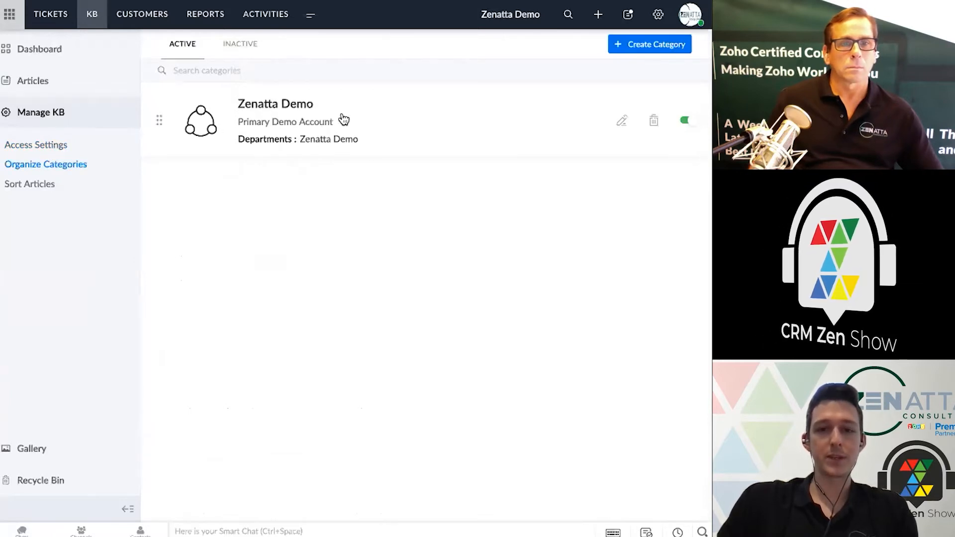
click(288, 109)
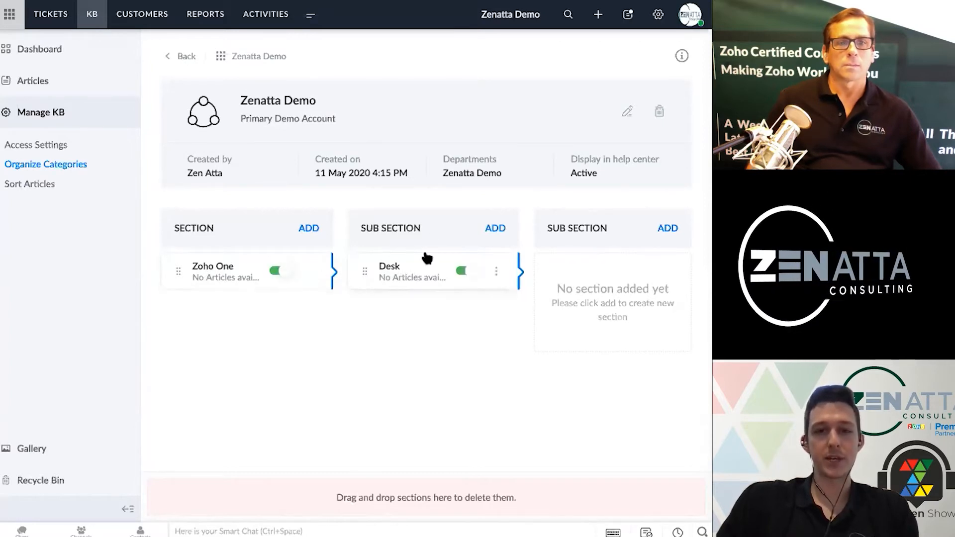
Step: Add a sub section named CRM under Zoho One, with the headset-person icon as its display picture
click(497, 229)
click(499, 230)
text(CRM)
click(536, 116)
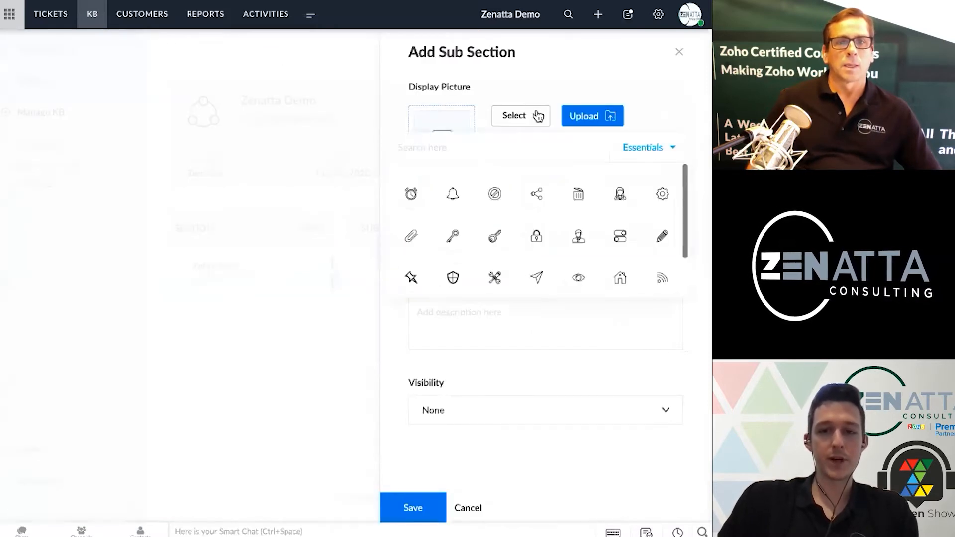
click(618, 194)
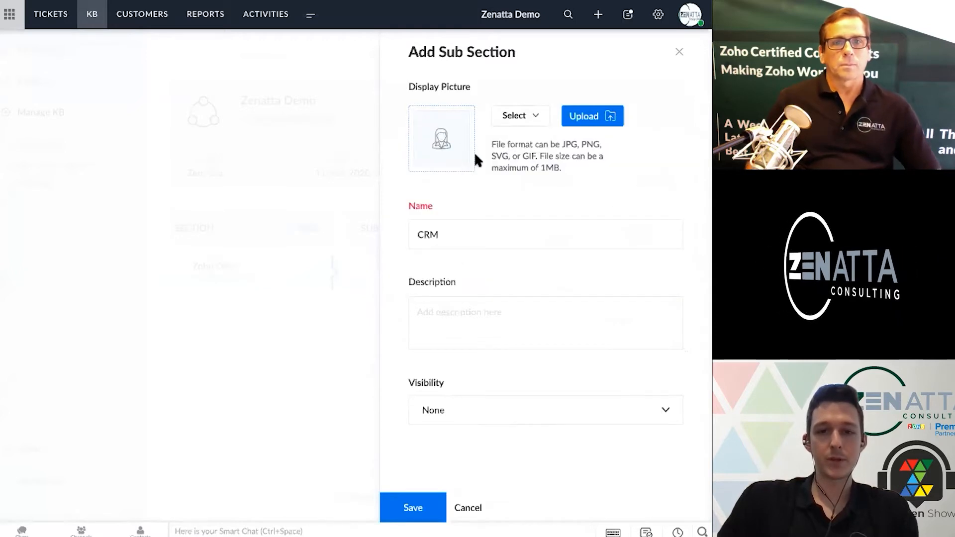
Step: Set the CRM sub section's visibility to Public, accept the display permission change and save it
click(481, 402)
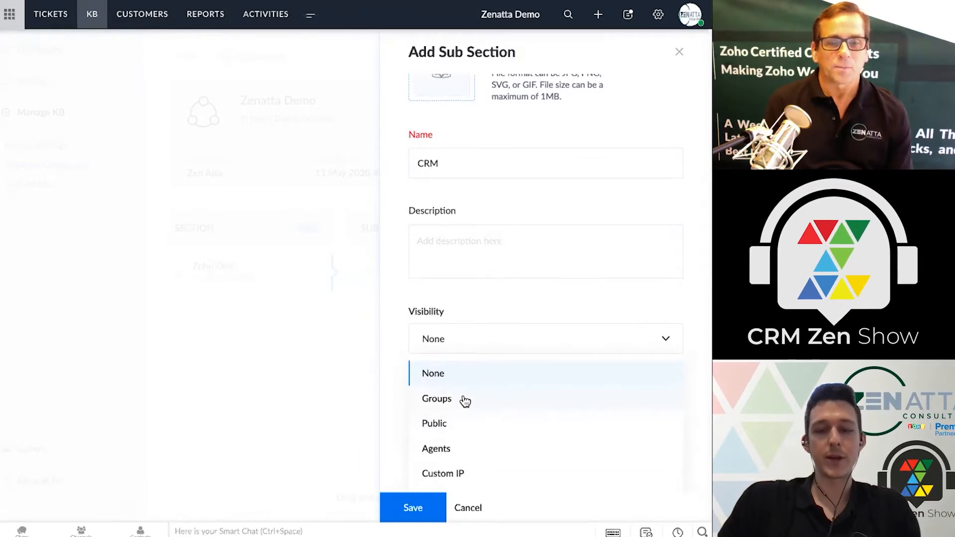
click(454, 424)
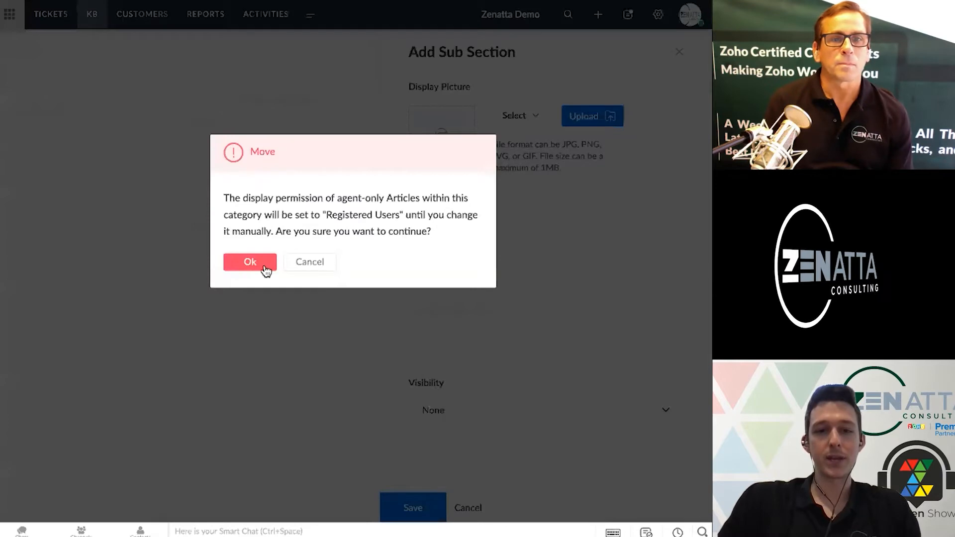
click(266, 263)
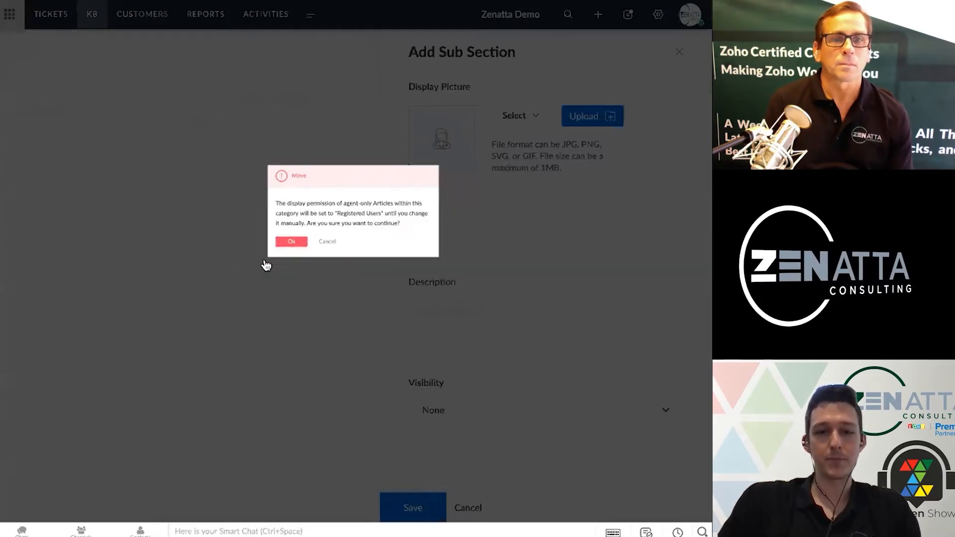
click(422, 507)
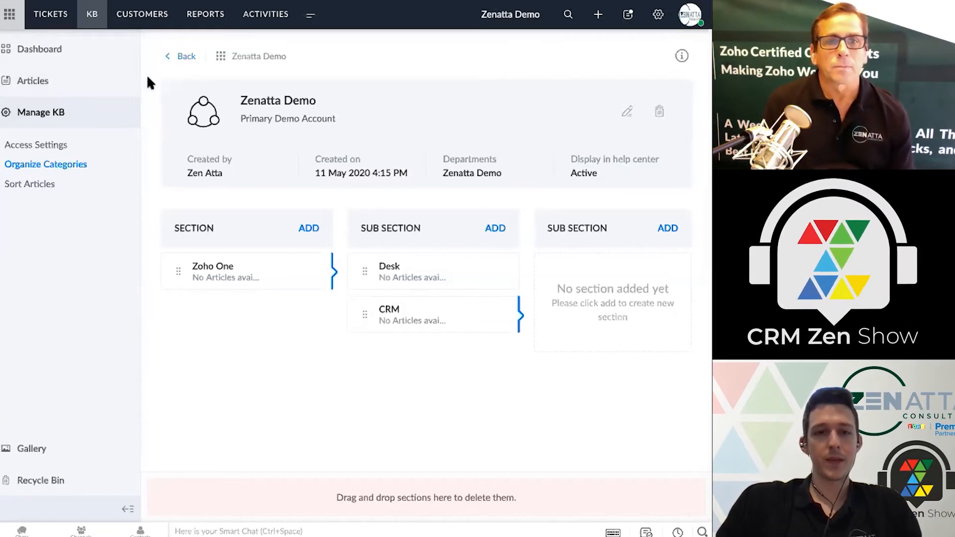
Step: Start a new knowledge base article titled "Setting up Zoho Desk"
click(42, 84)
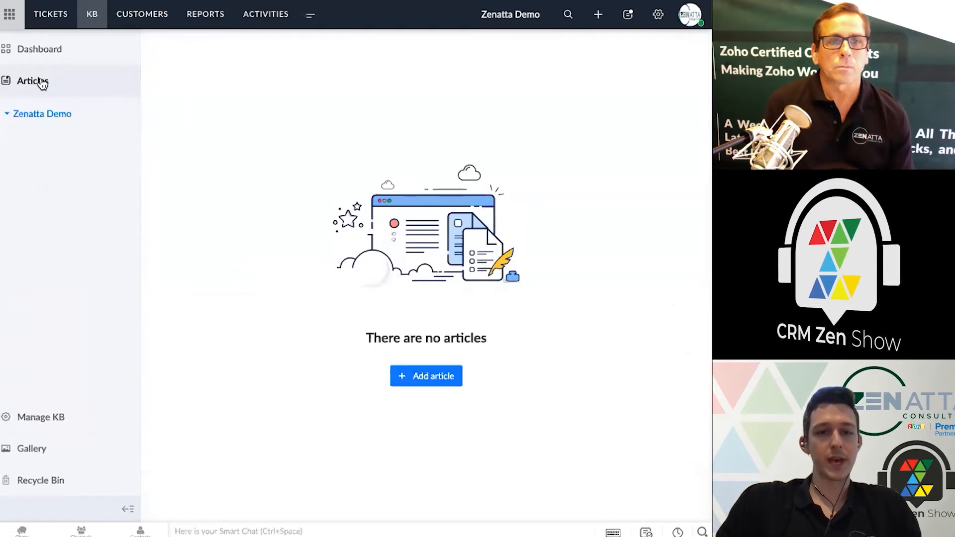
click(439, 378)
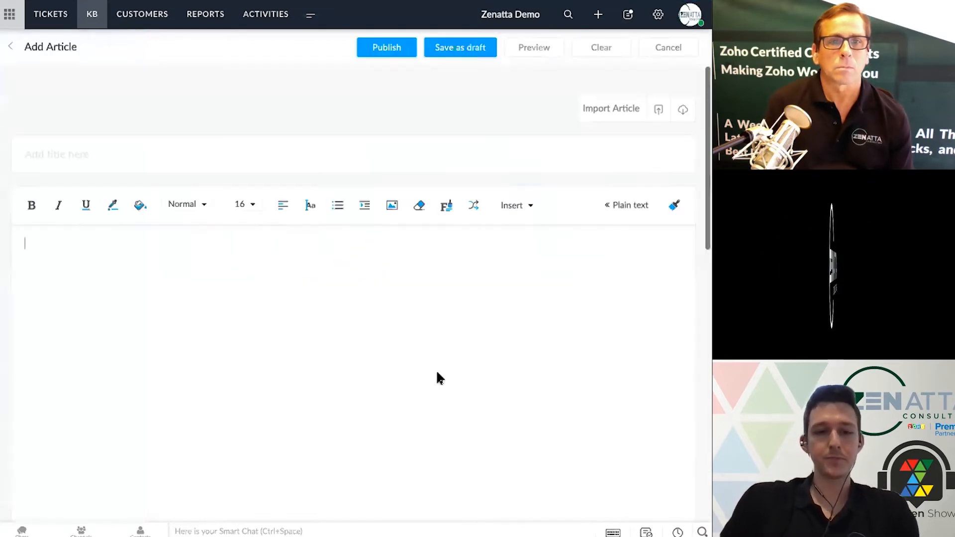
click(303, 157)
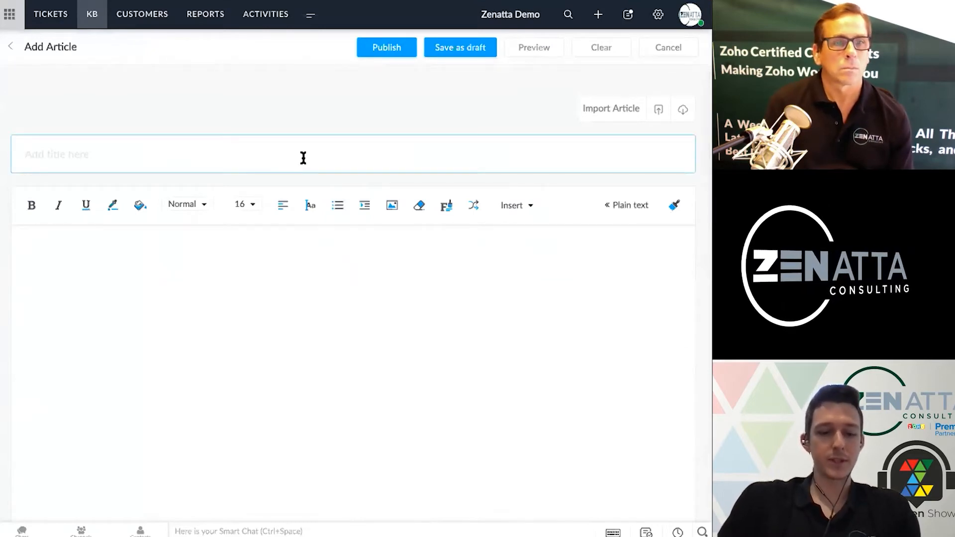
text(S)
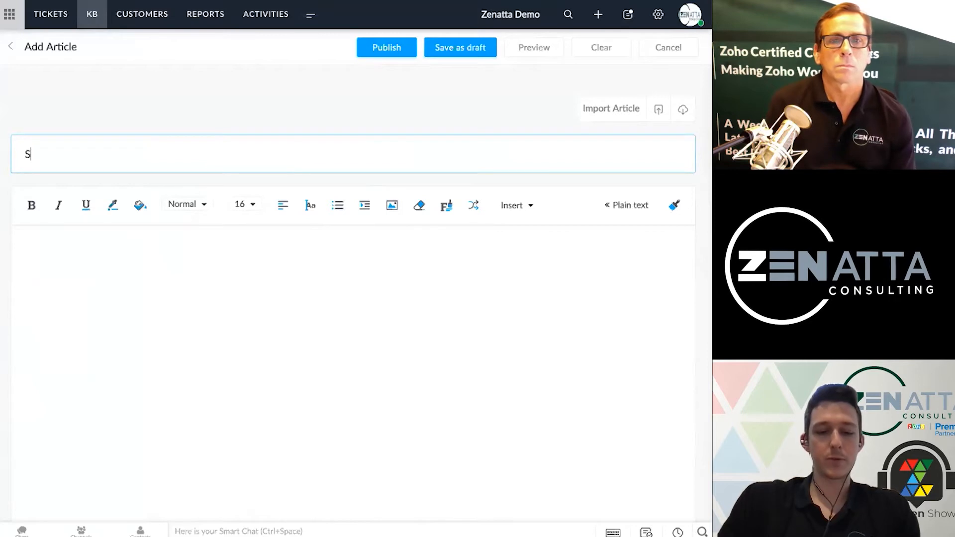
text(etting up Zoho Desk)
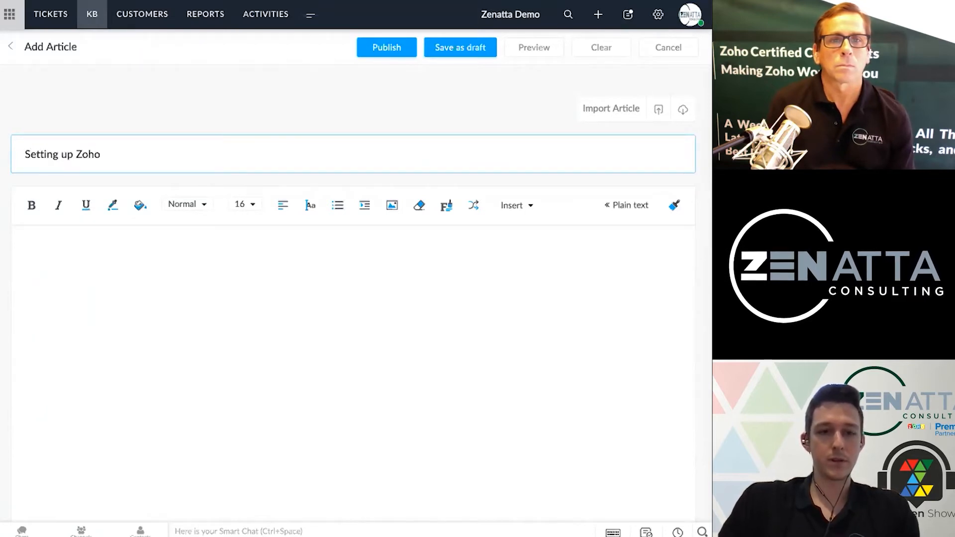
Step: Enter "Example Content Here!" as the article's body text
click(319, 285)
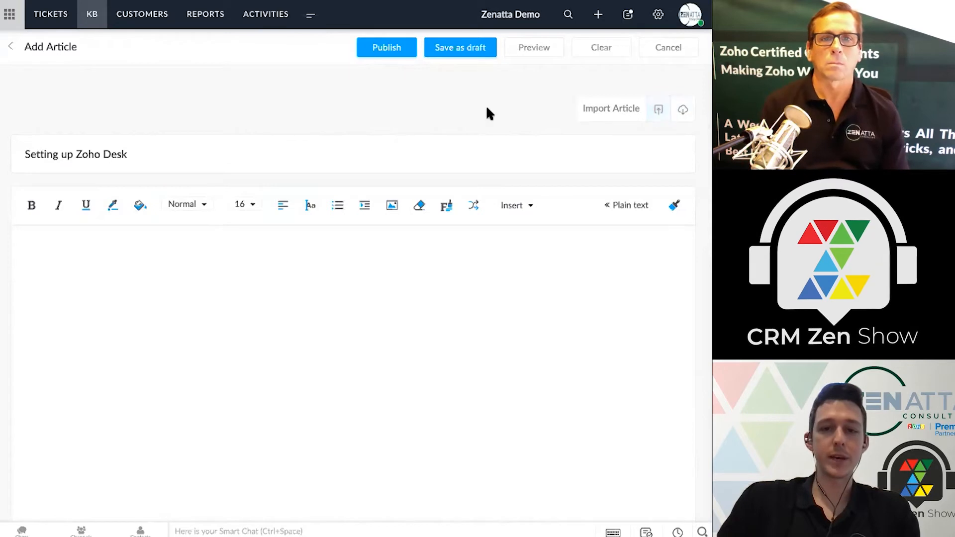
scroll(435, 314, down, 1)
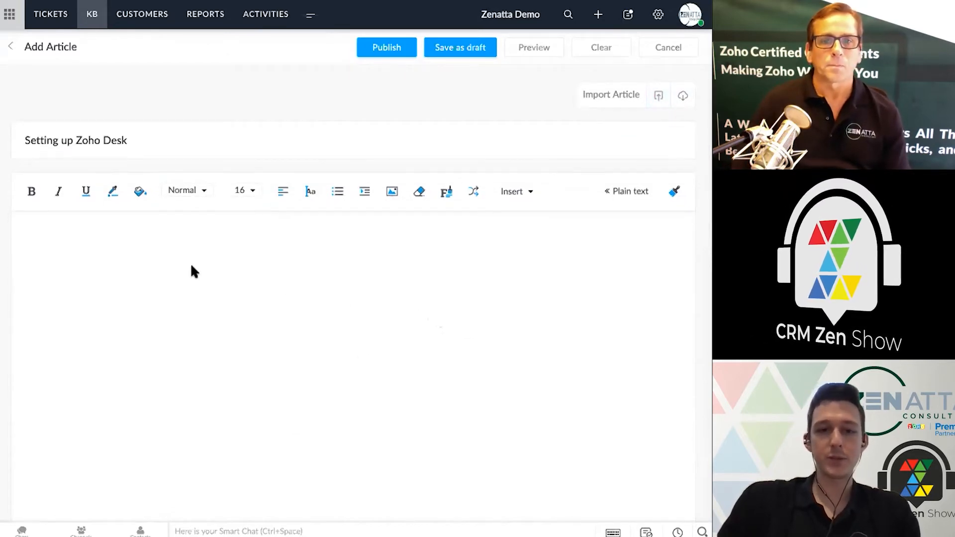
text(Example Content Here!)
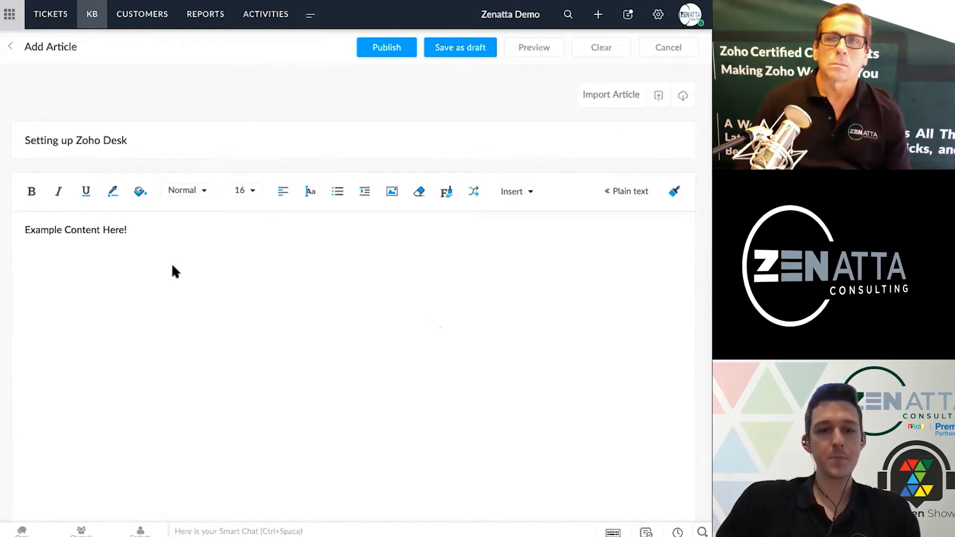
click(189, 297)
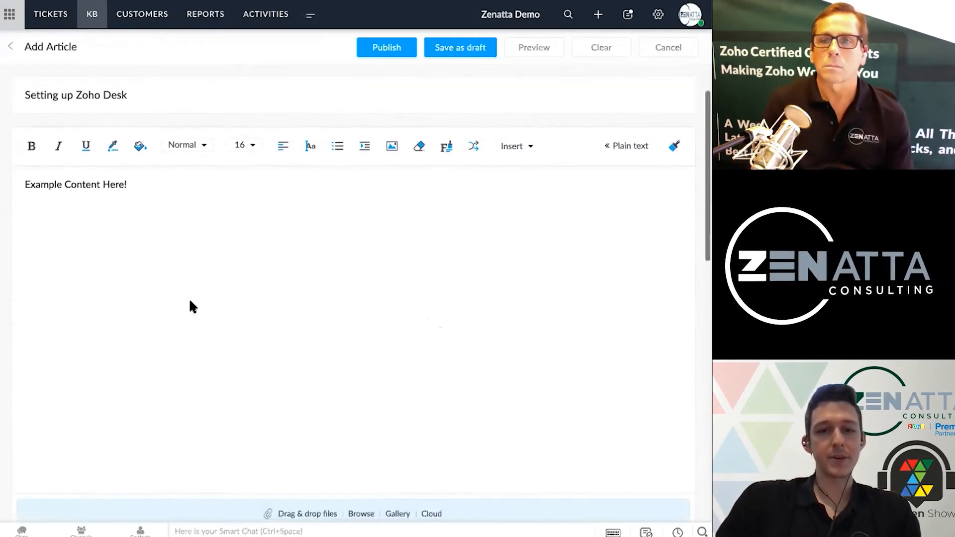
scroll(157, 213, down, 1)
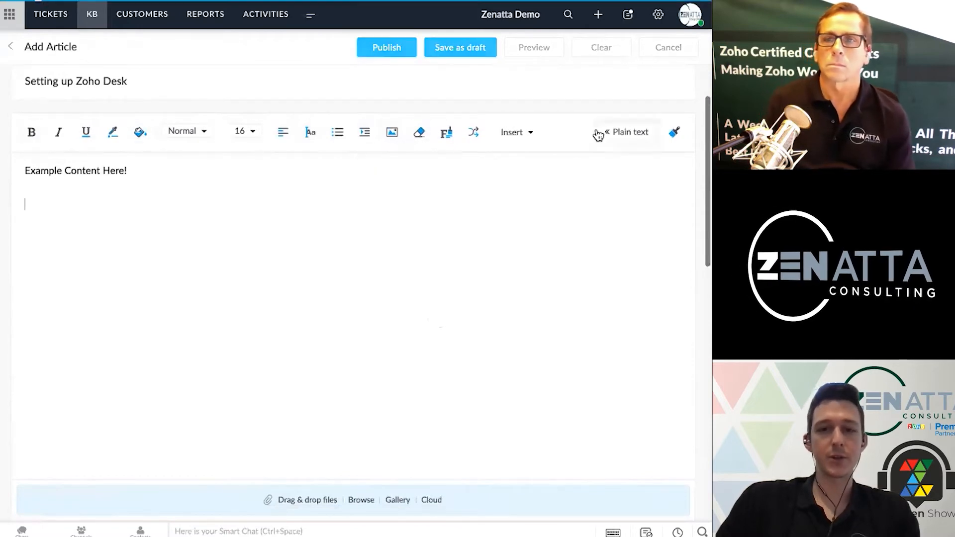
Step: Examine the article editor's plain text mode and its insert options, leaving the content as it is
click(613, 131)
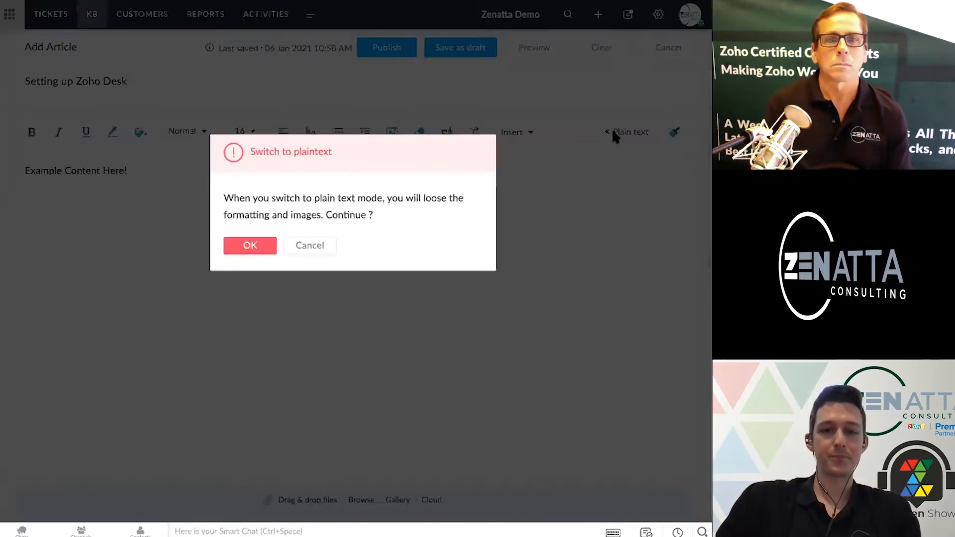
click(308, 245)
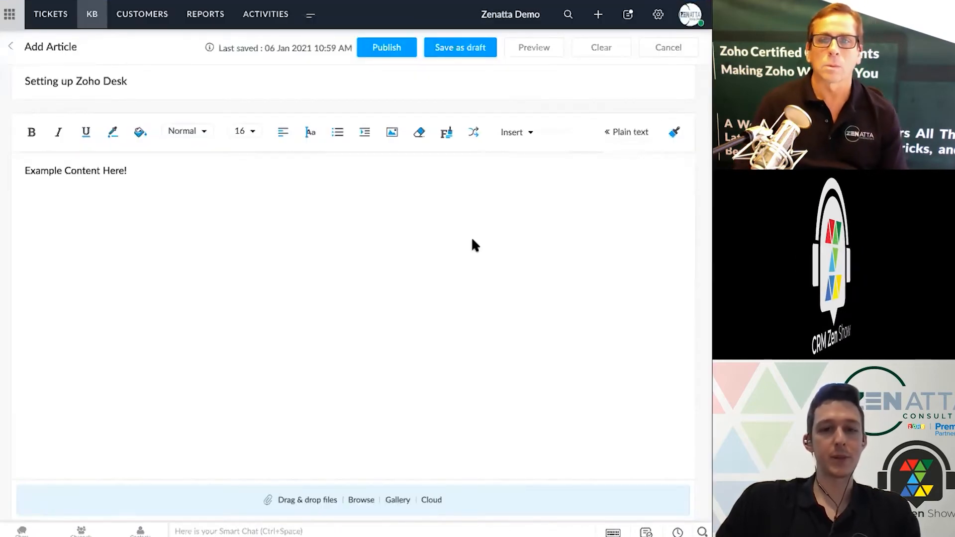
scroll(470, 236, down, 1)
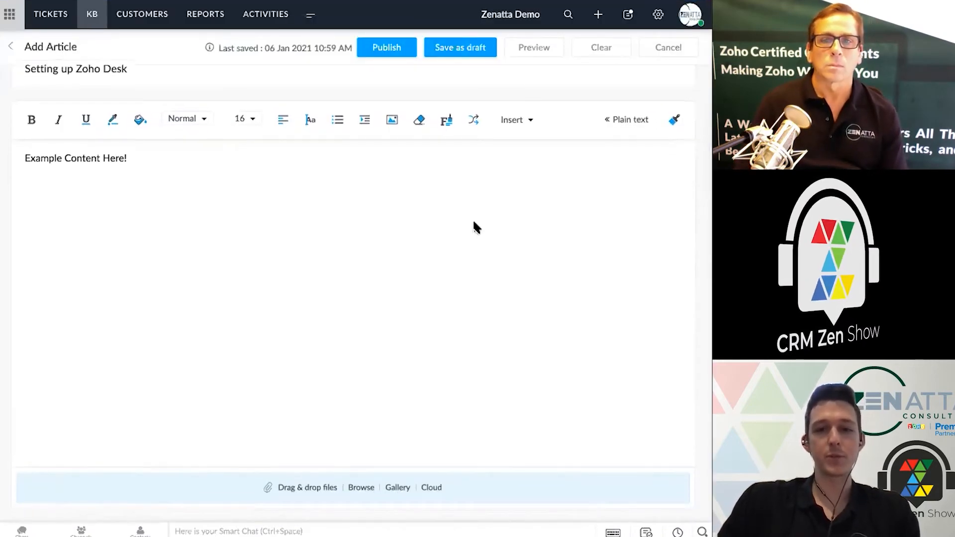
scroll(474, 223, down, 1)
click(529, 112)
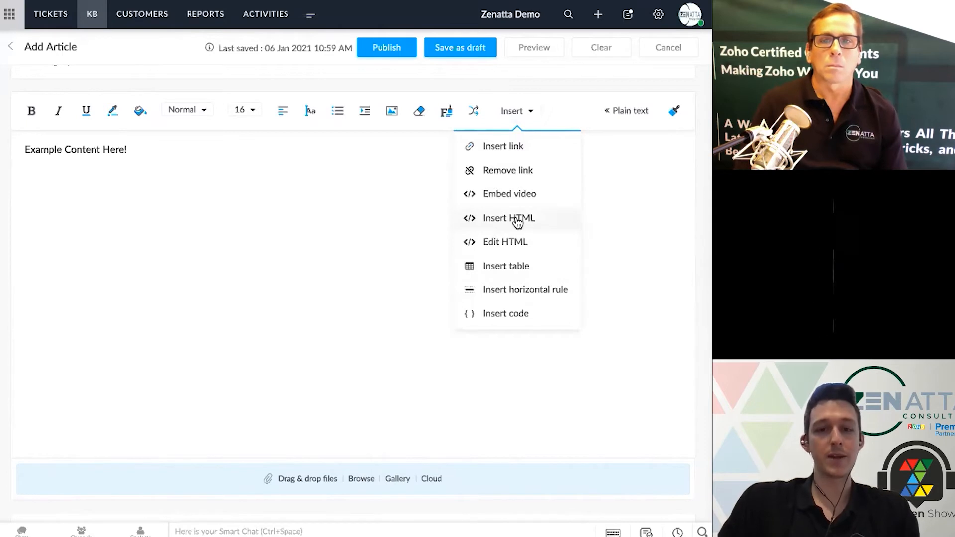
scroll(515, 201, down, 1)
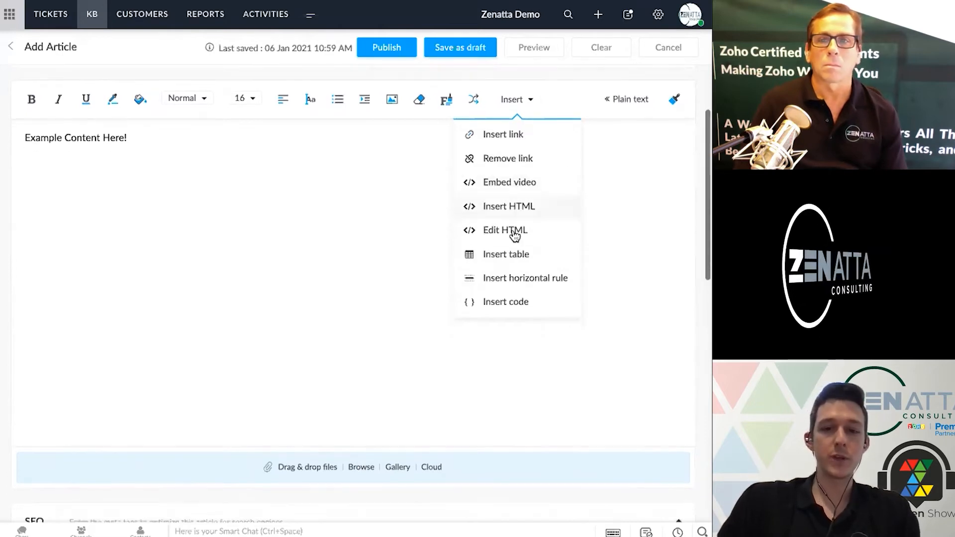
click(457, 234)
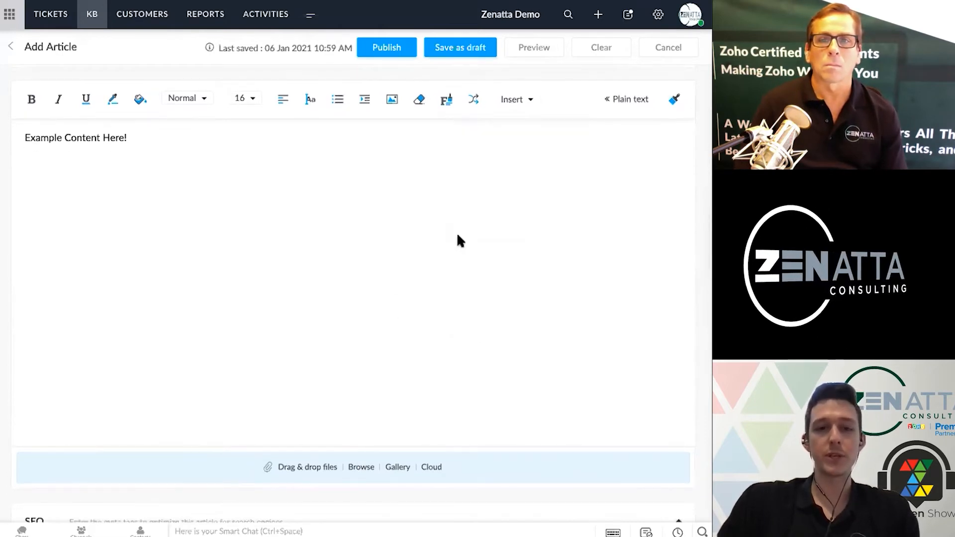
scroll(433, 268, up, 1)
scroll(378, 305, down, 1)
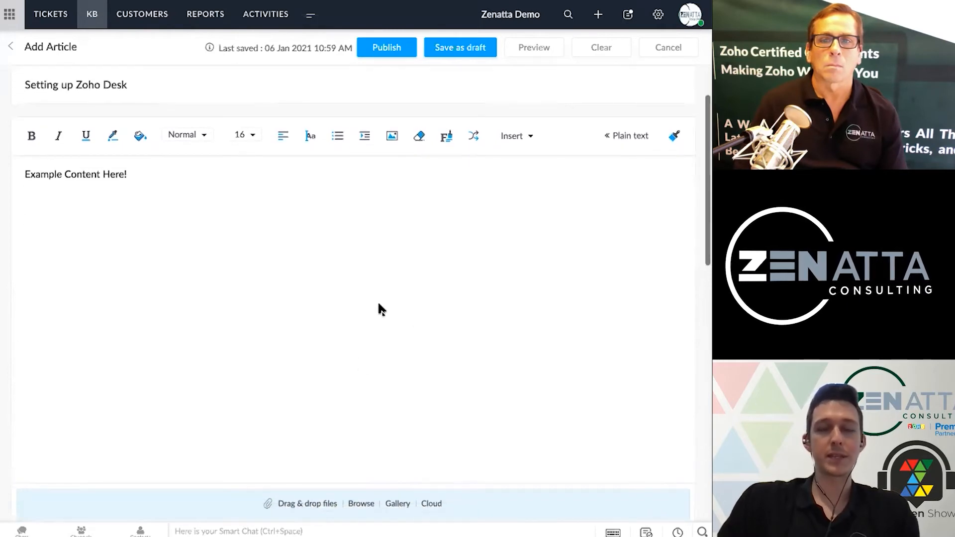
Step: File the article under the category Zenatta Demo, section Zoho One and sub section Desk
scroll(378, 304, down, 1)
scroll(379, 304, down, 1)
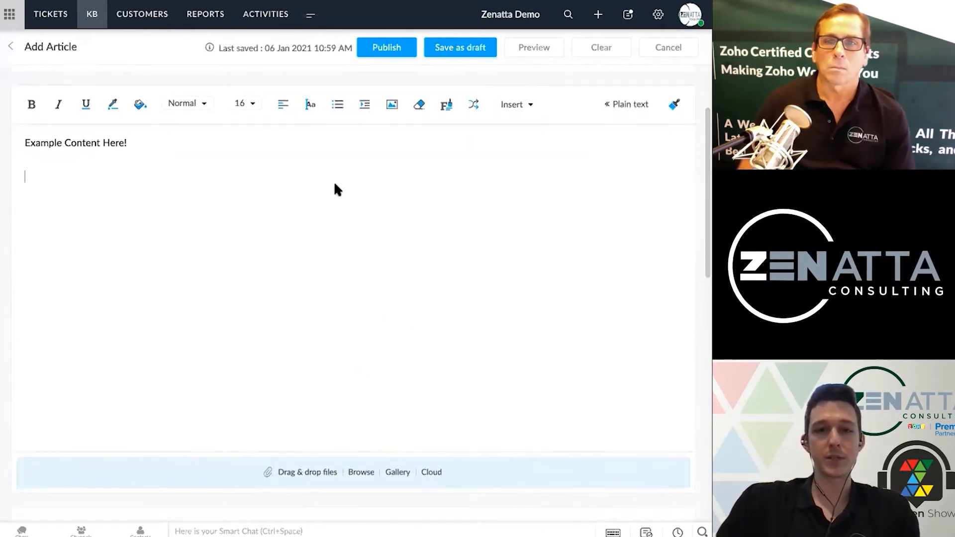
scroll(257, 214, down, 3)
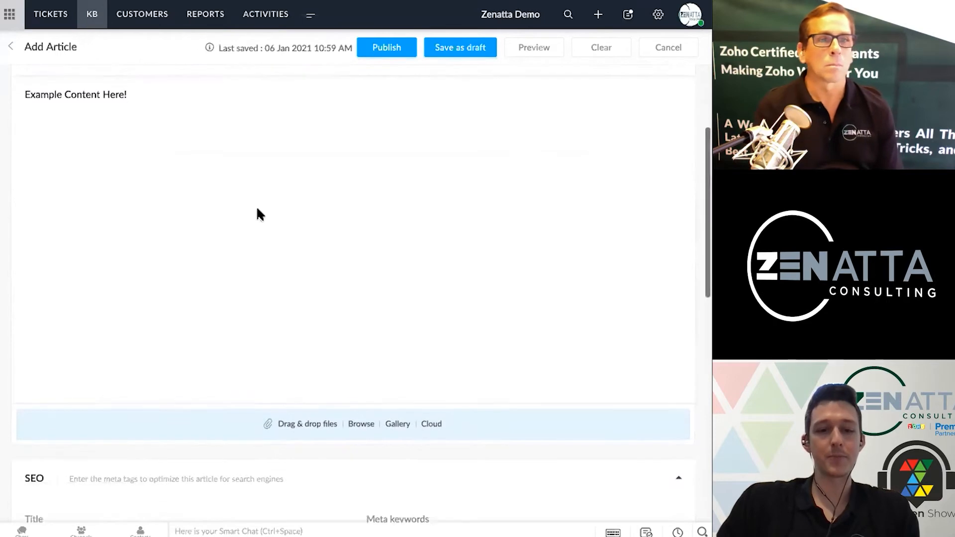
scroll(258, 213, down, 6)
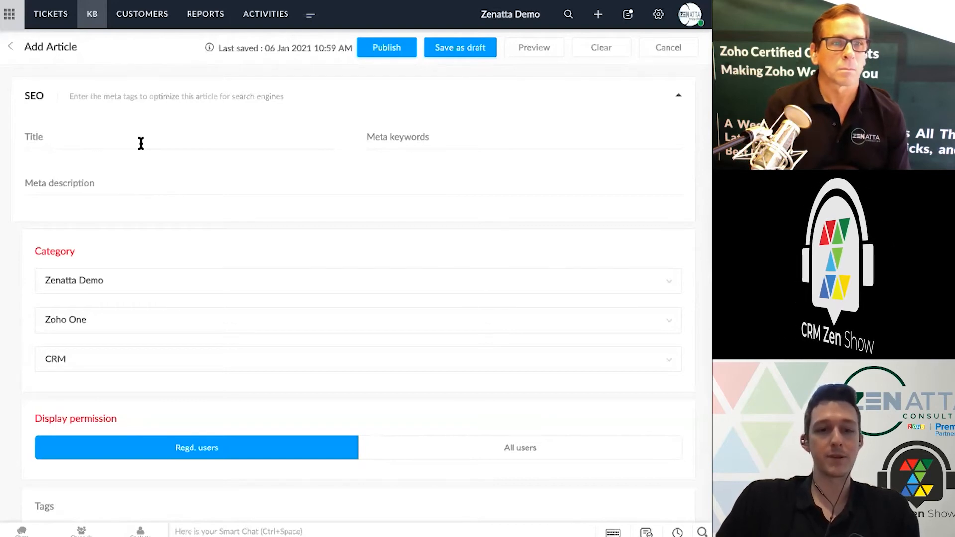
scroll(161, 219, down, 3)
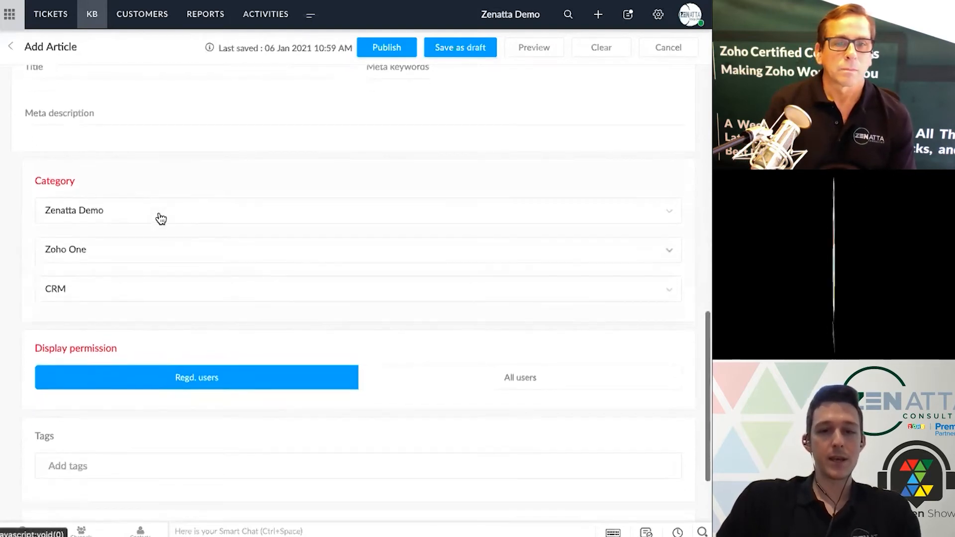
scroll(63, 201, down, 1)
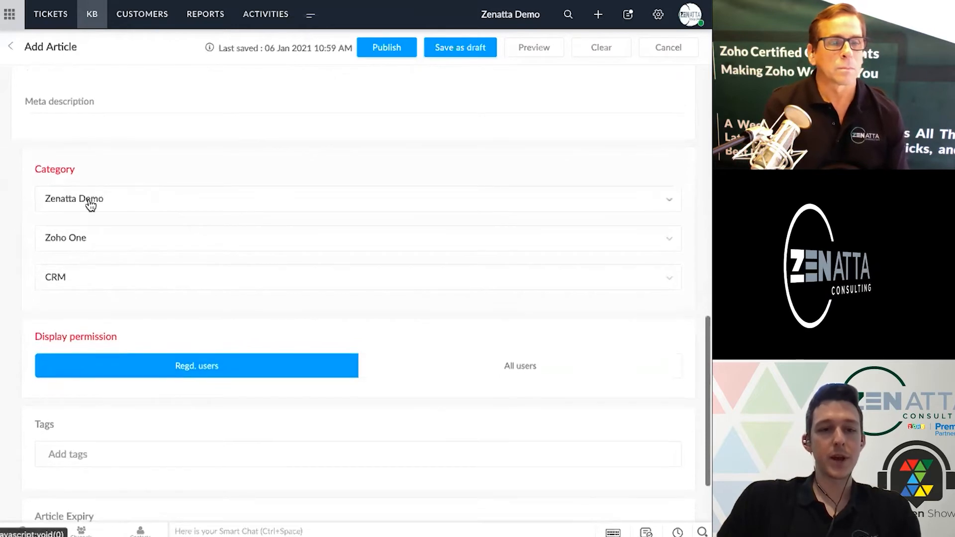
click(214, 202)
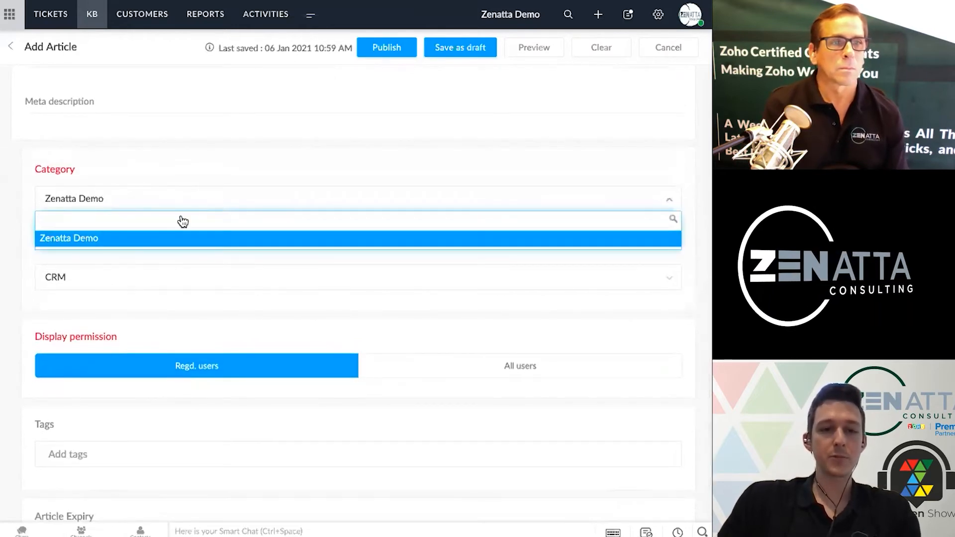
click(102, 160)
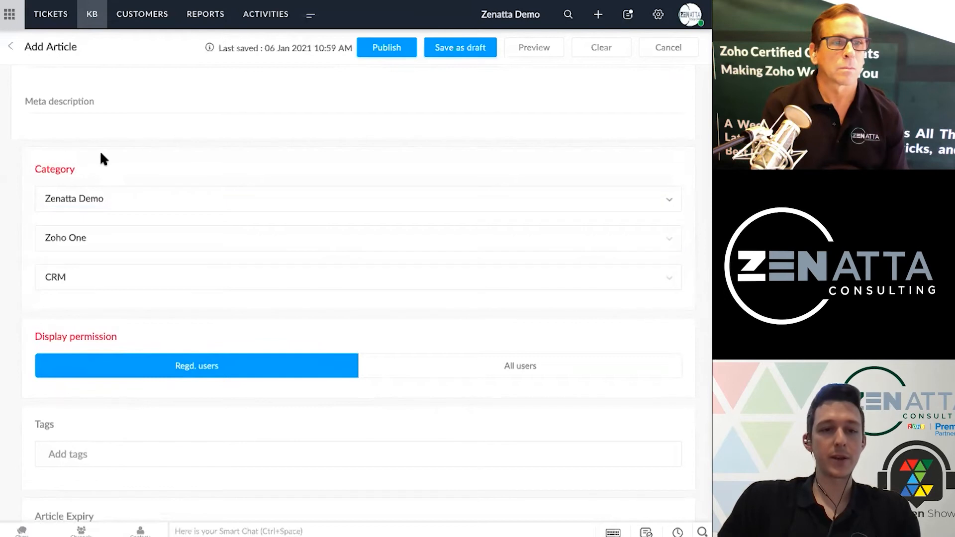
click(117, 242)
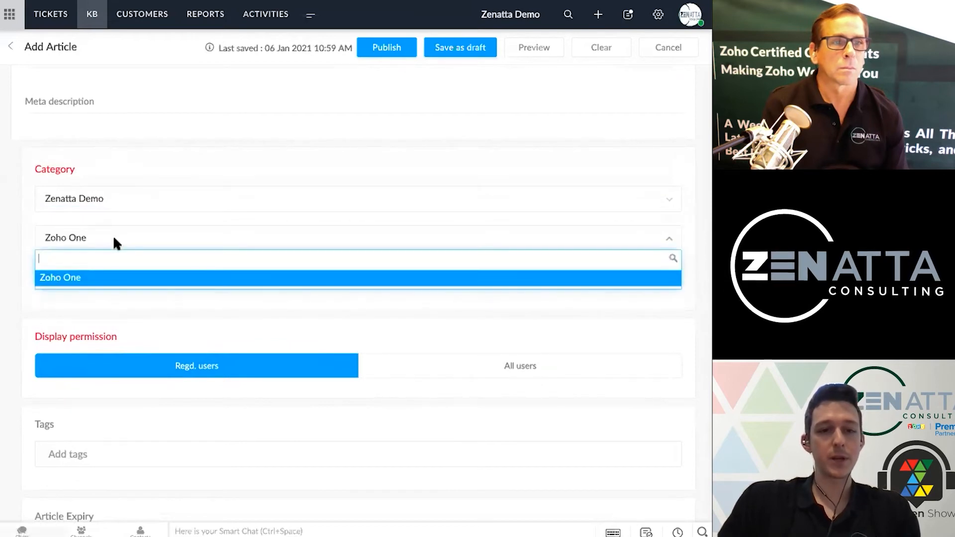
click(85, 277)
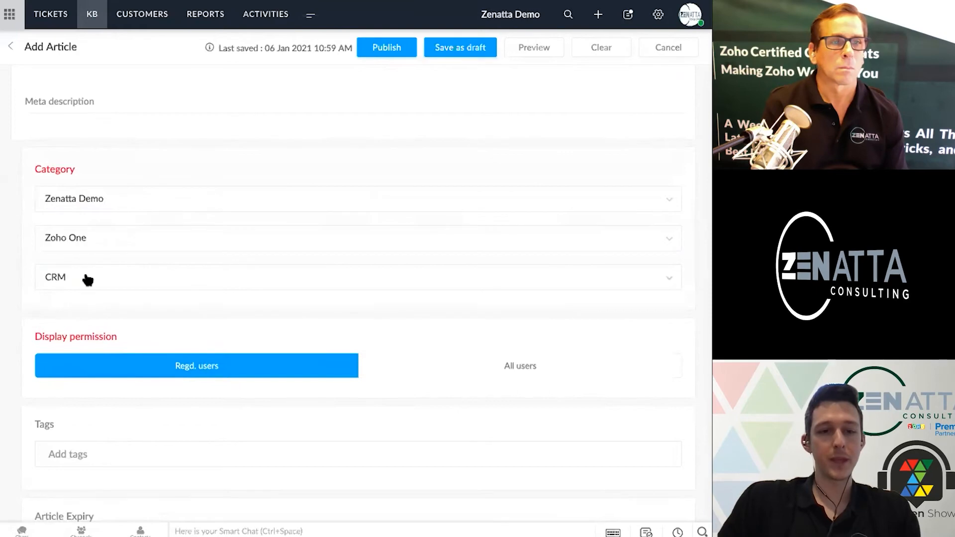
click(84, 277)
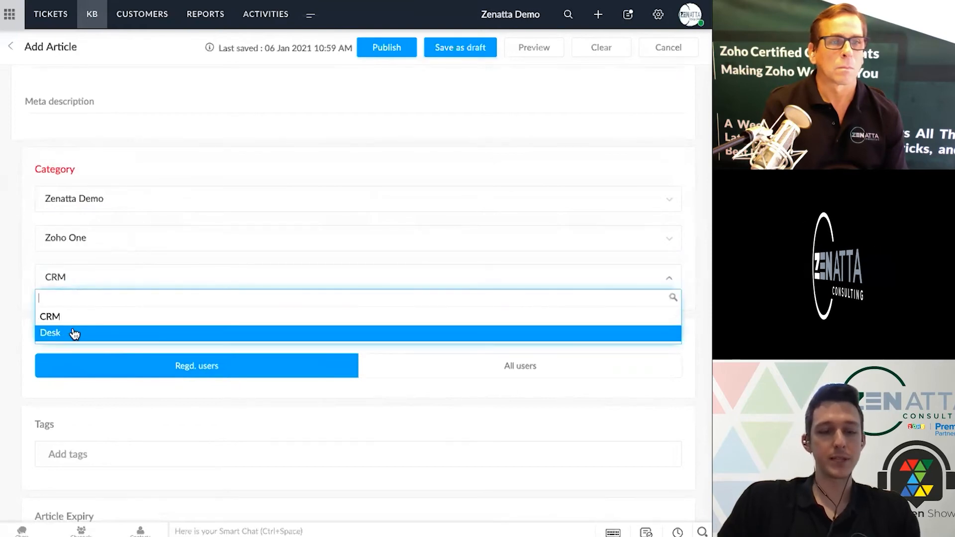
click(56, 333)
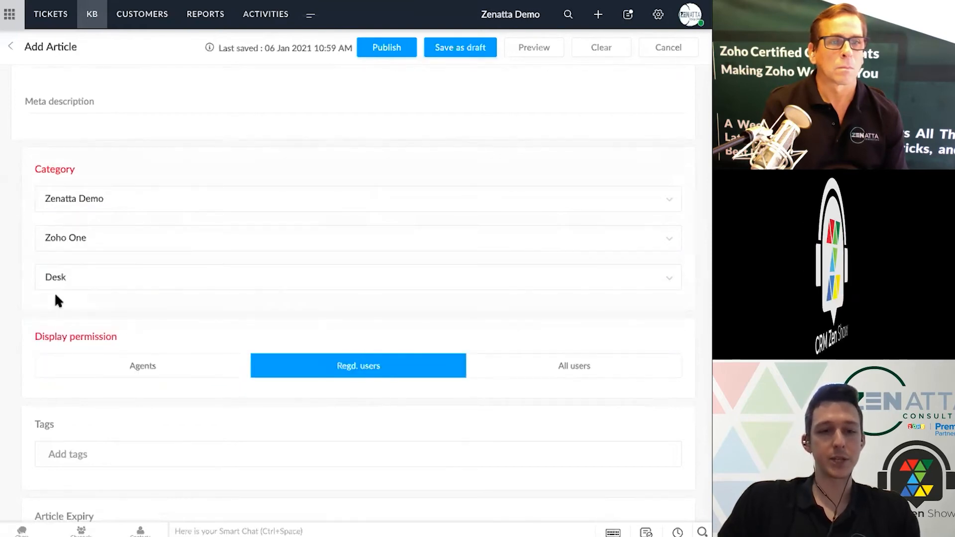
Step: Review the article's title, body and settings, and publish it
scroll(56, 296, up, 10)
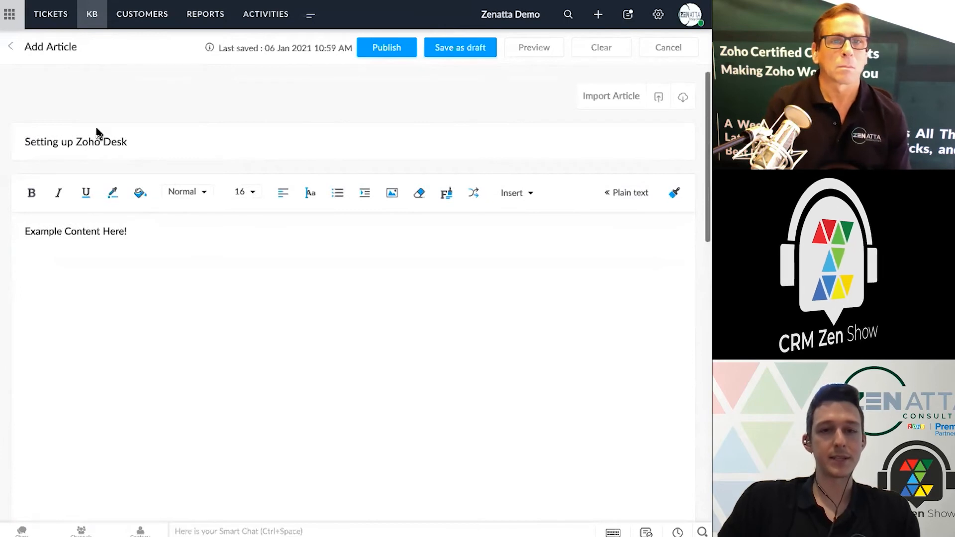
scroll(179, 251, down, 1)
scroll(179, 251, down, 10)
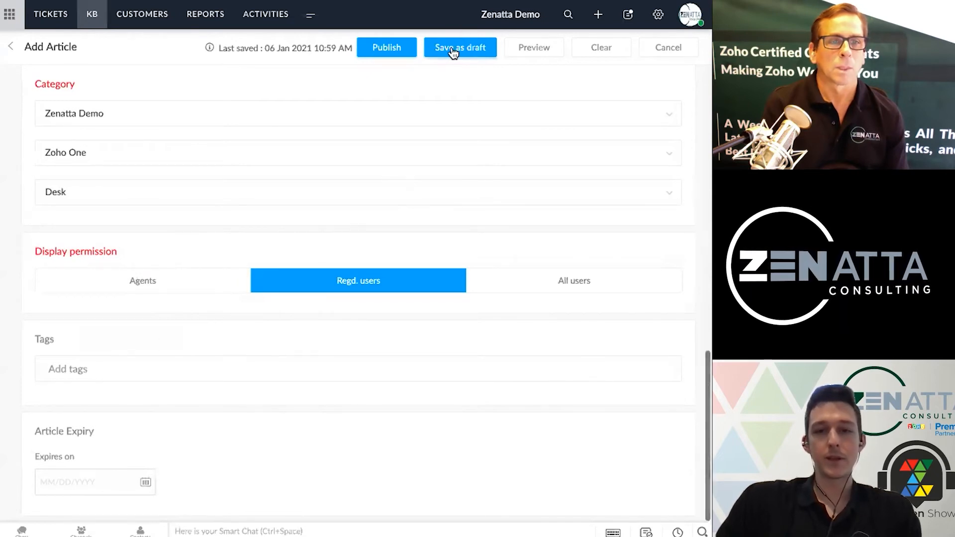
click(388, 49)
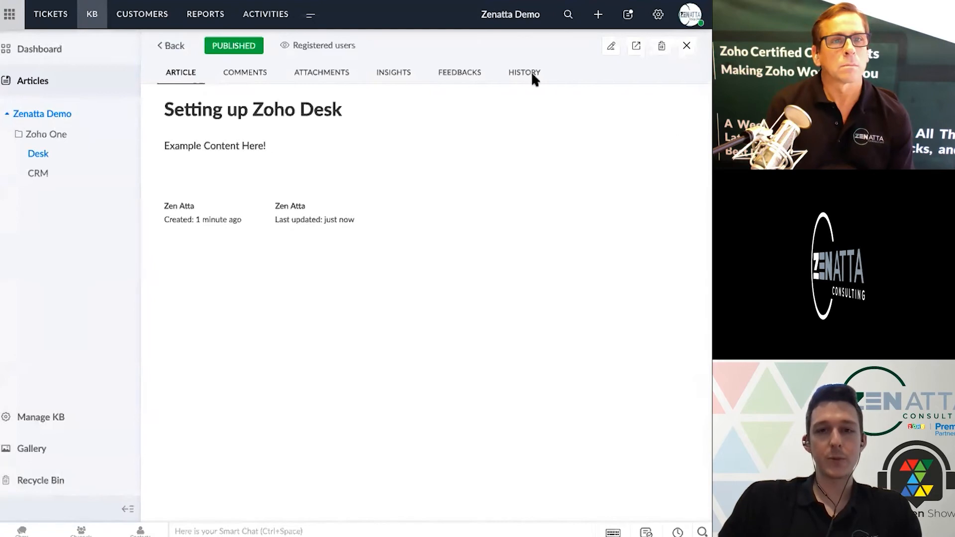
Step: Examine the published article's comments, attachments, insights, feedback and history, and return to the article list
click(255, 83)
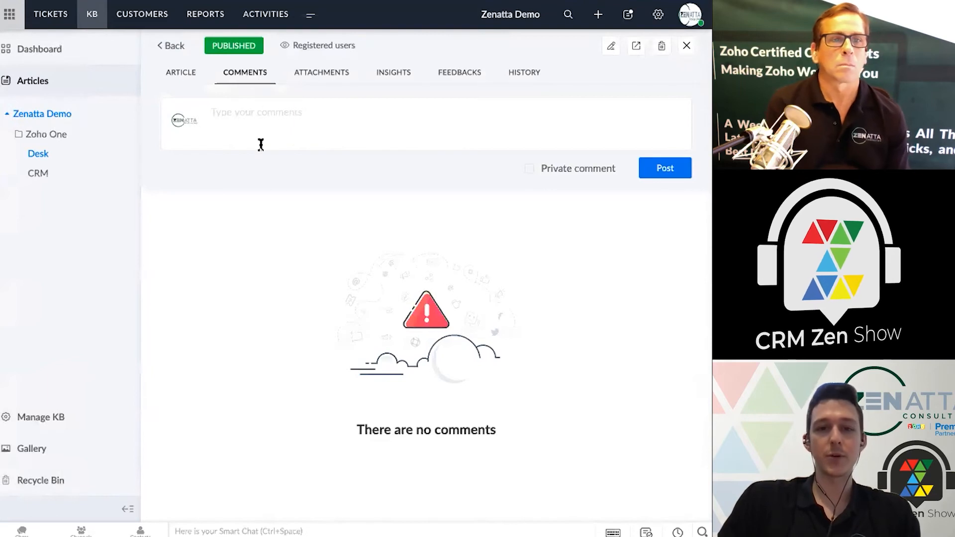
click(326, 75)
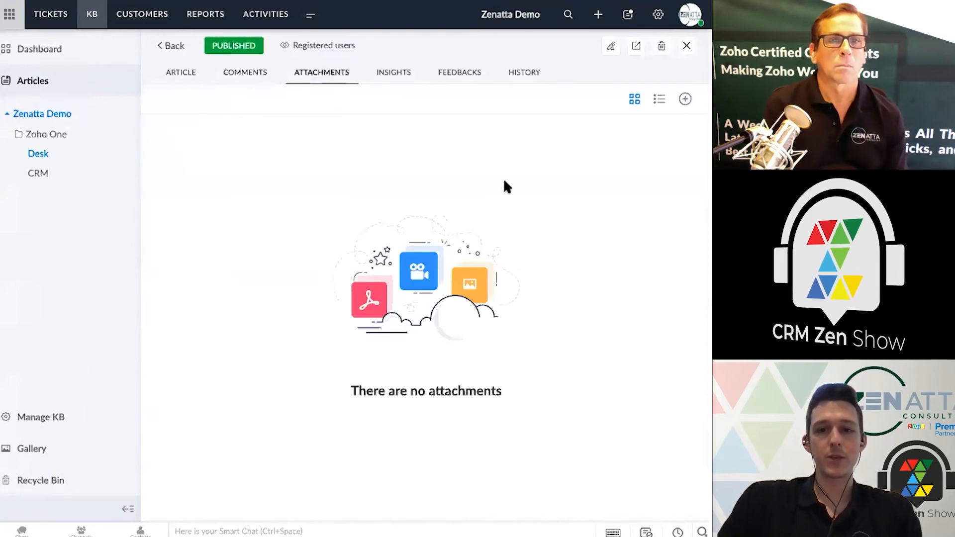
click(407, 78)
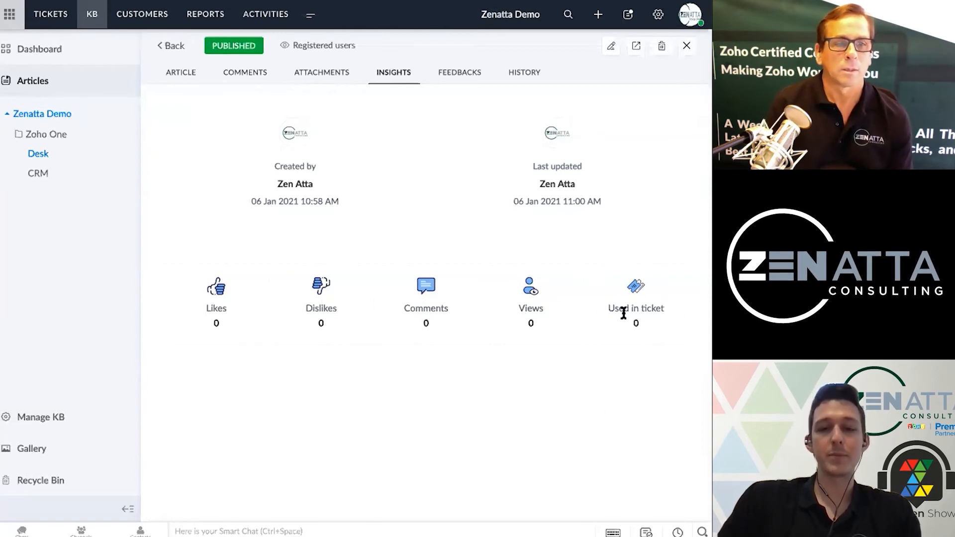
click(471, 75)
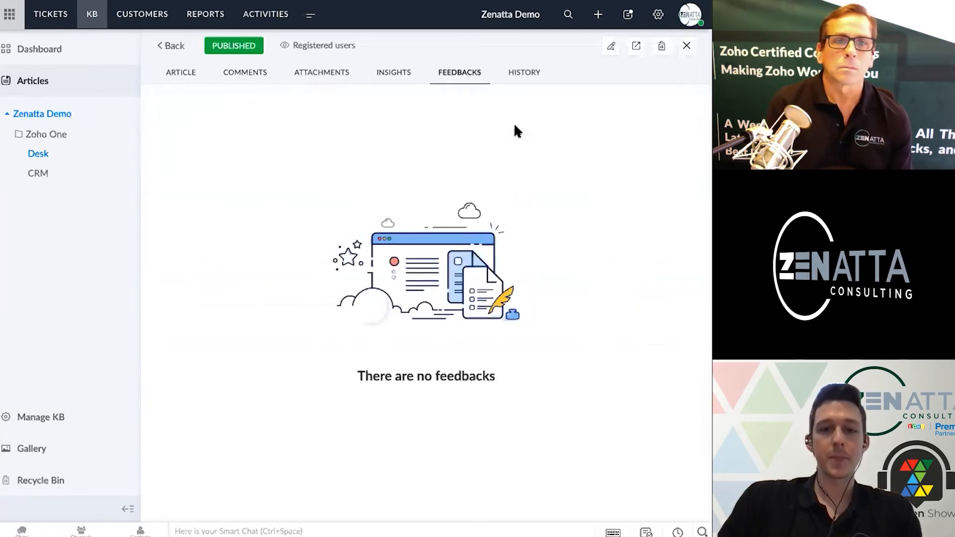
click(526, 75)
scroll(331, 154, down, 2)
scroll(332, 159, down, 3)
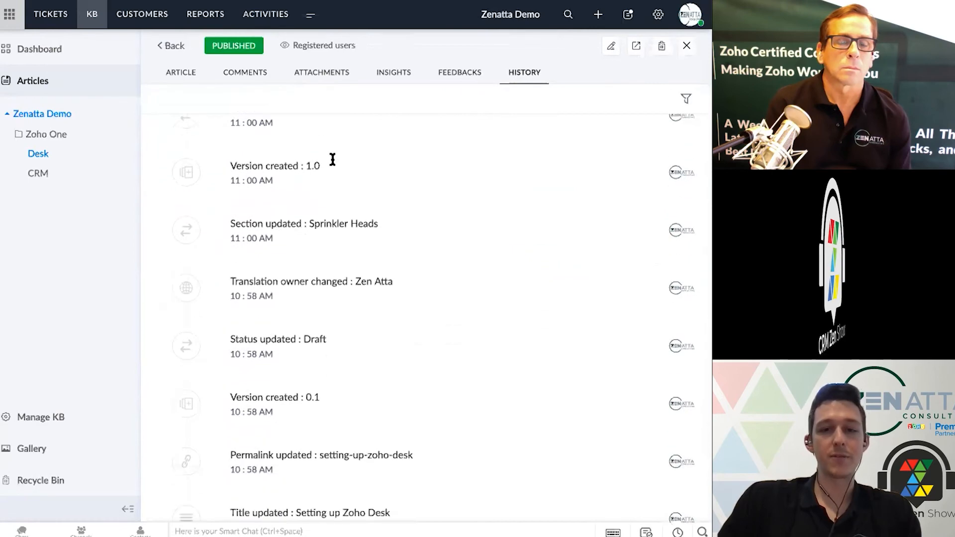
scroll(324, 334, up, 4)
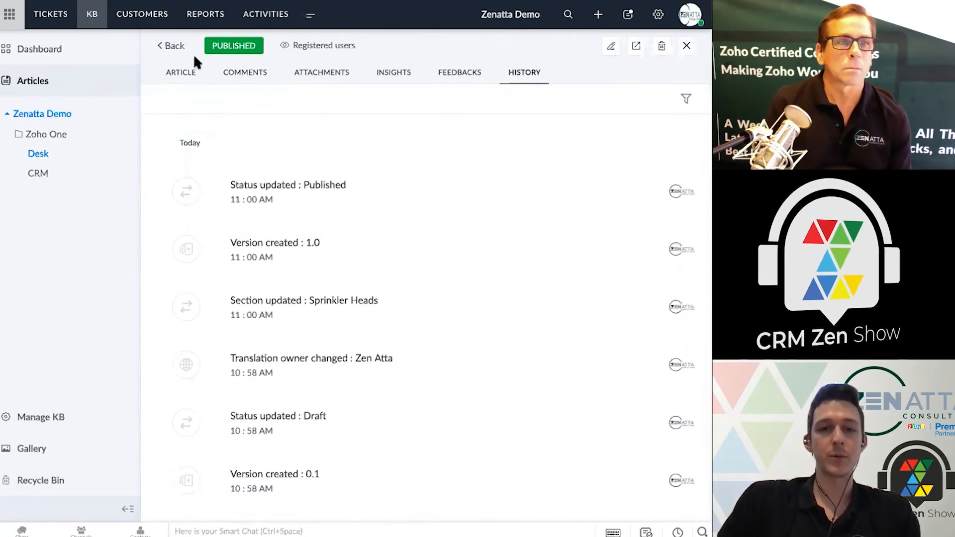
click(167, 48)
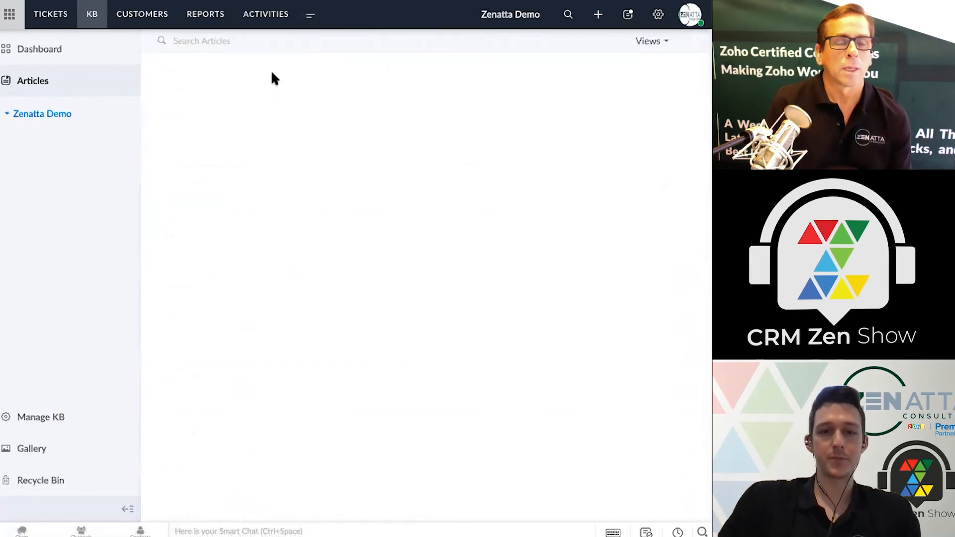